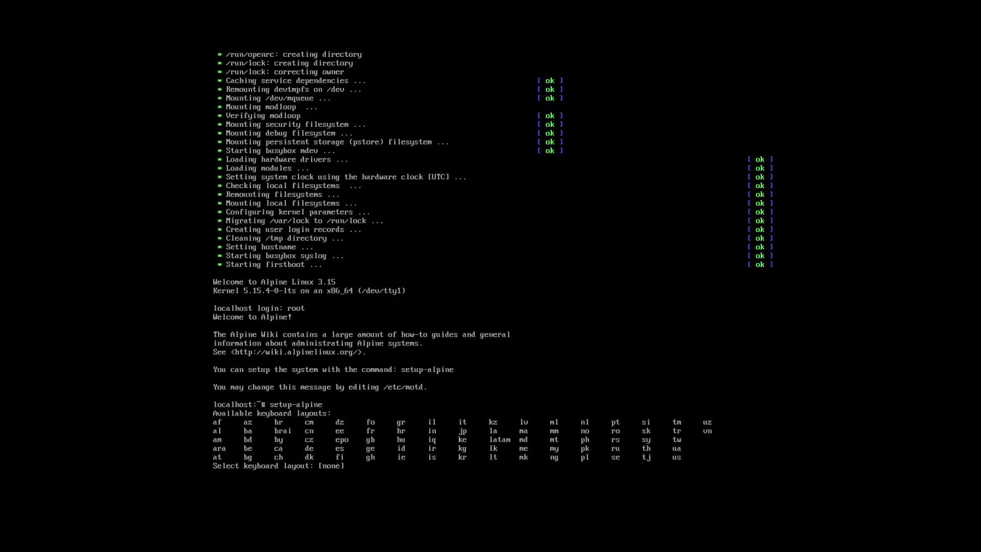
Choose keyboard layout us with variant us, and enter 9to5linux-com as the hostname
text(us)
key(Return)
text(us)
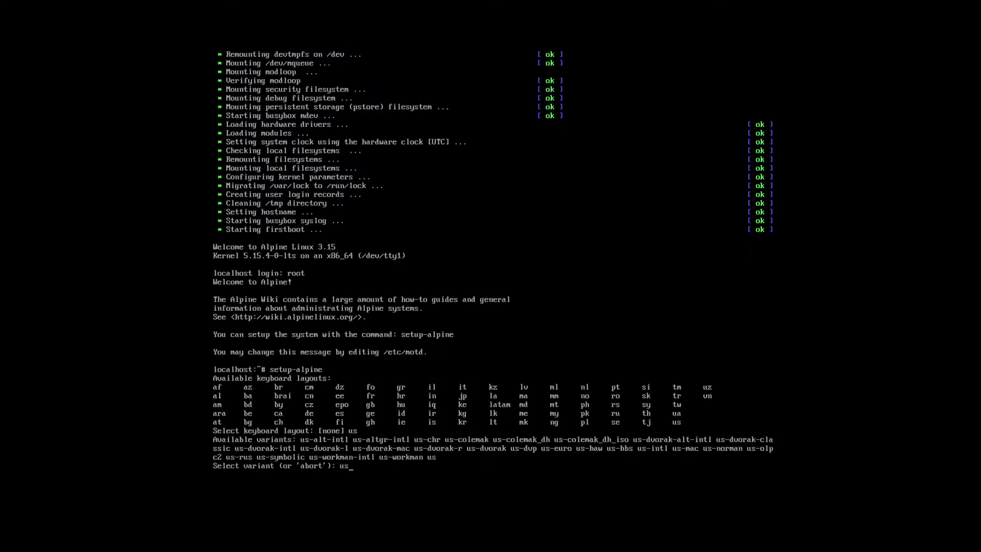
key(Return)
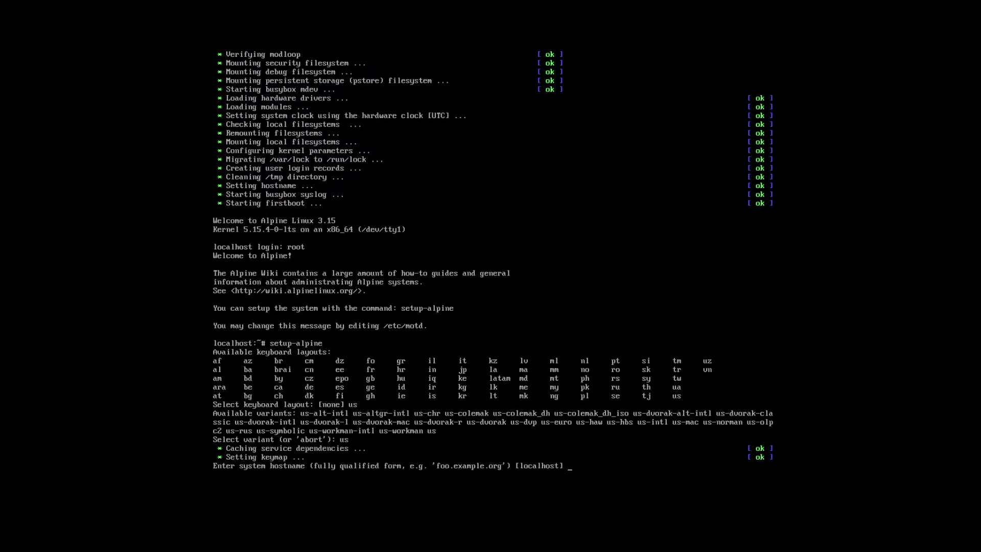
text(9to5linux-com)
Confirm hostname 9to5linux-com and configure eth0 to get its address by DHCP
key(Return)
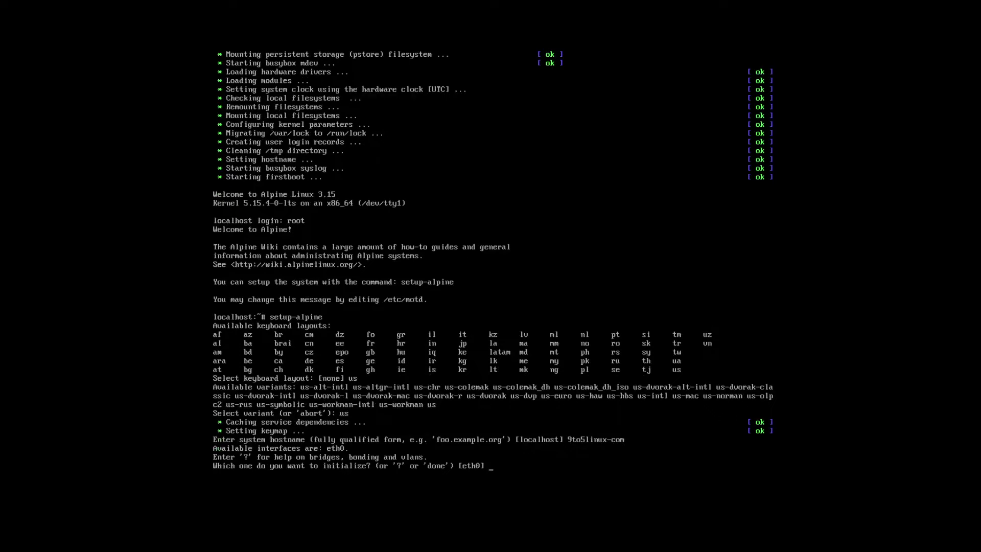
key(Return)
key(Return)
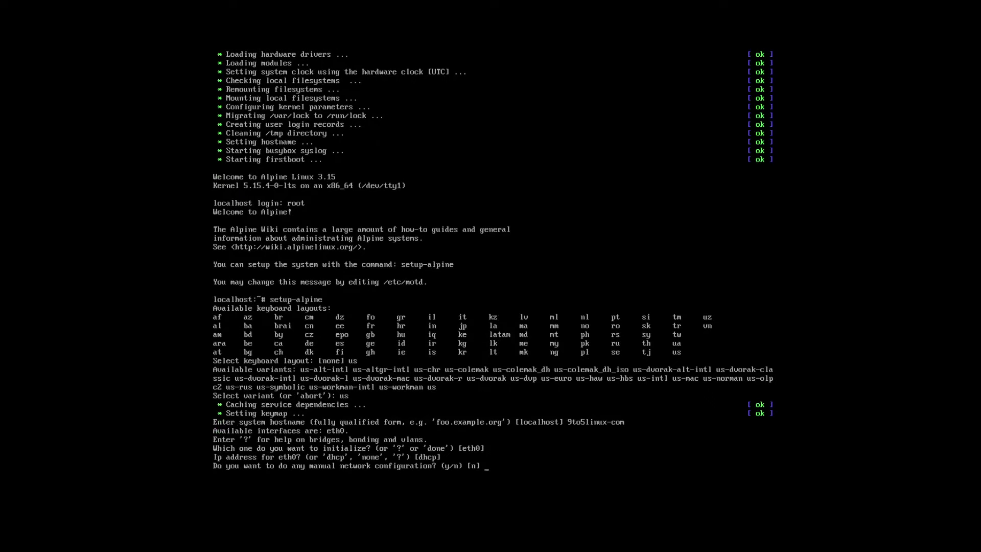
key(Return)
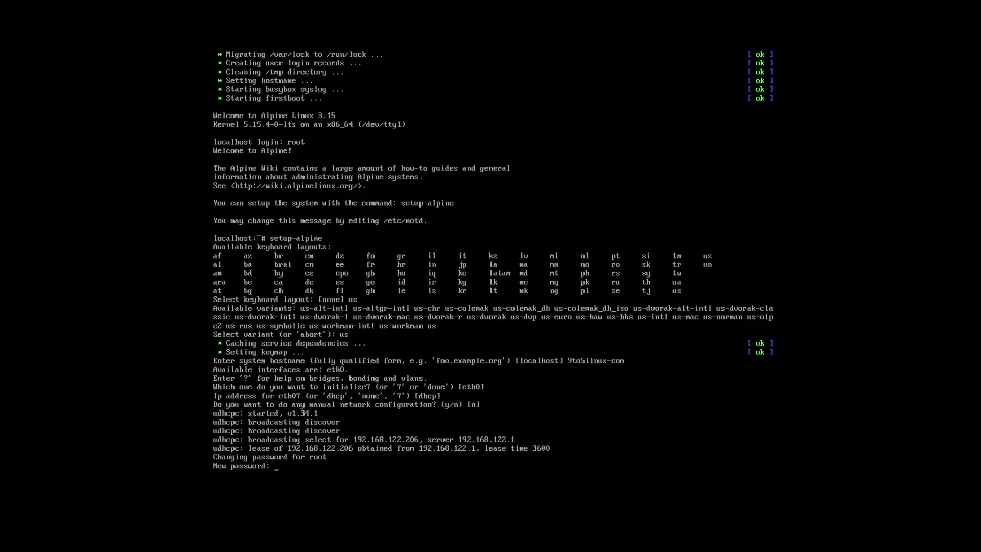
Set and confirm the root password, keep timezone UTC, and use no proxy
key(Return)
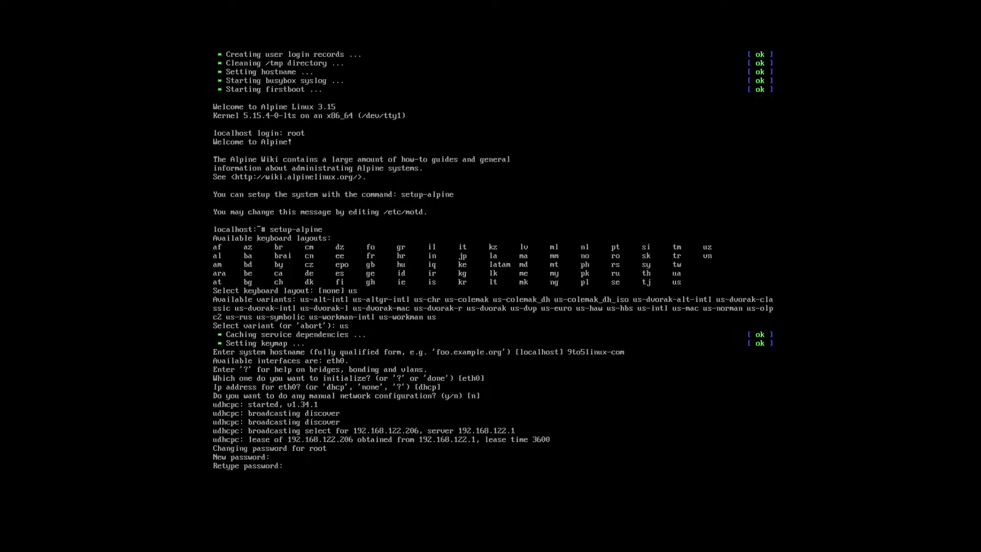
key(Return)
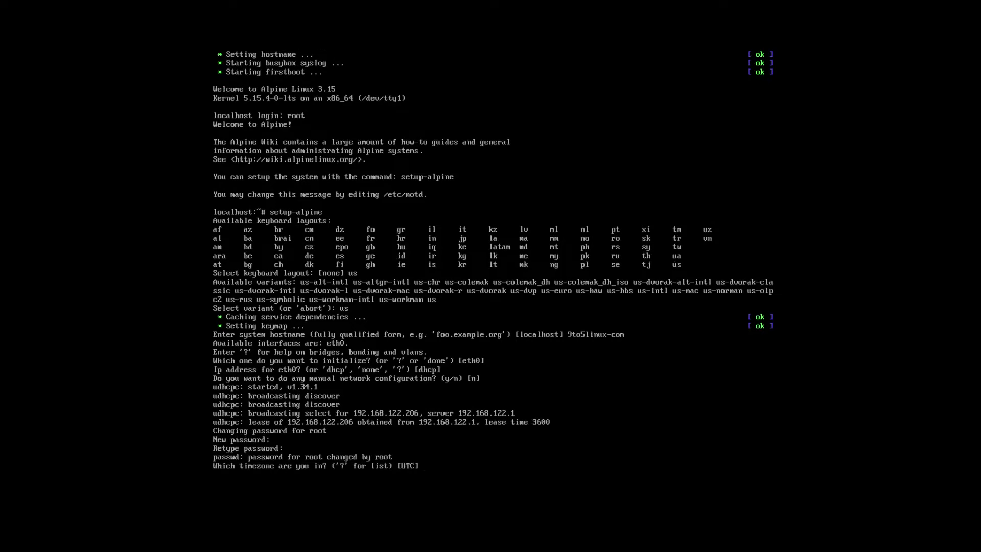
key(Return)
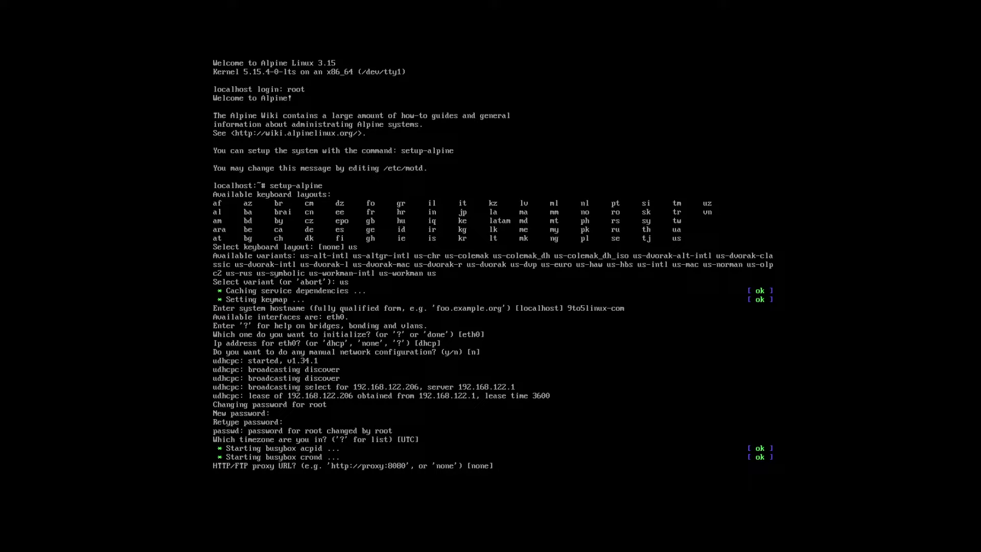
key(Return)
key(Return)
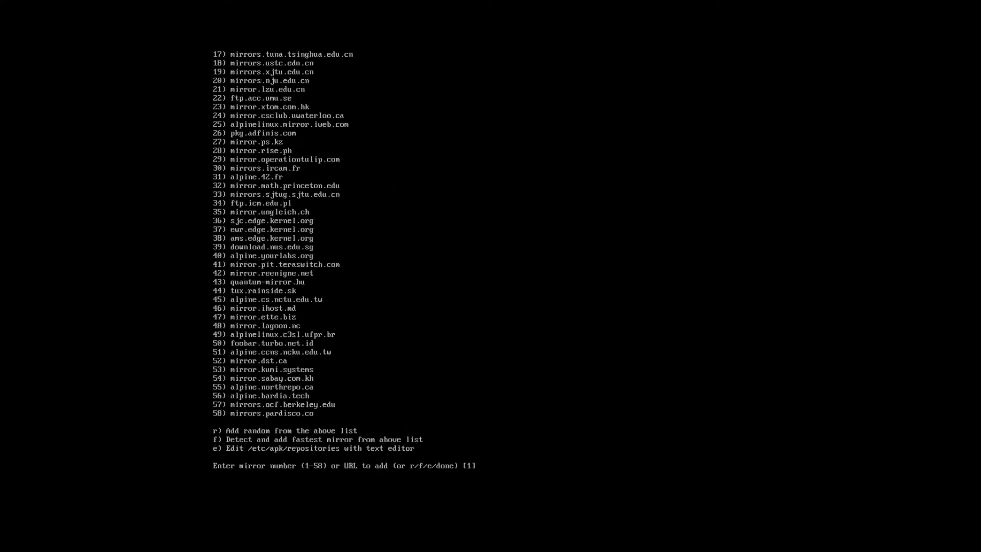
Pick mirror 38 (ams.edge.kernel.org) and keep openssh as the SSH server
text(38)
key(Return)
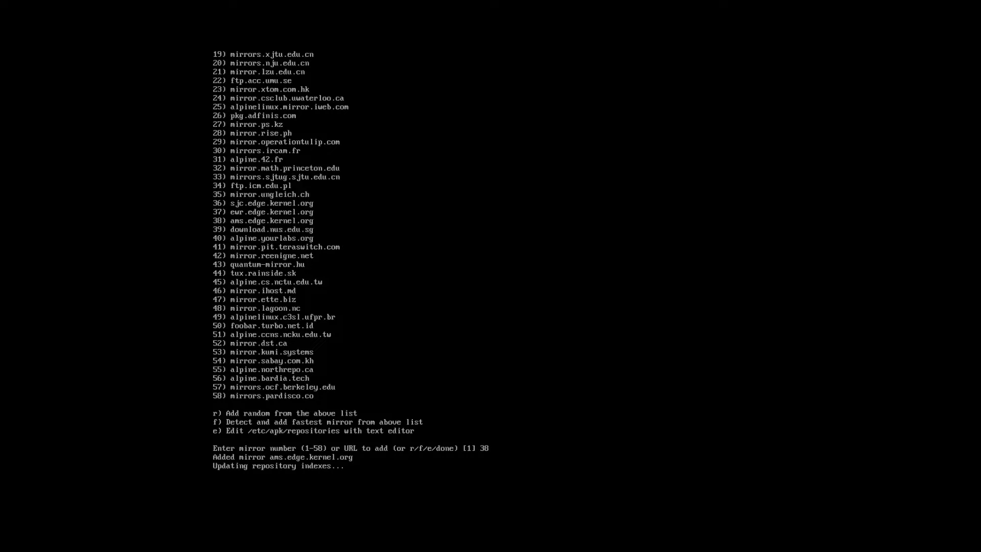
key(Return)
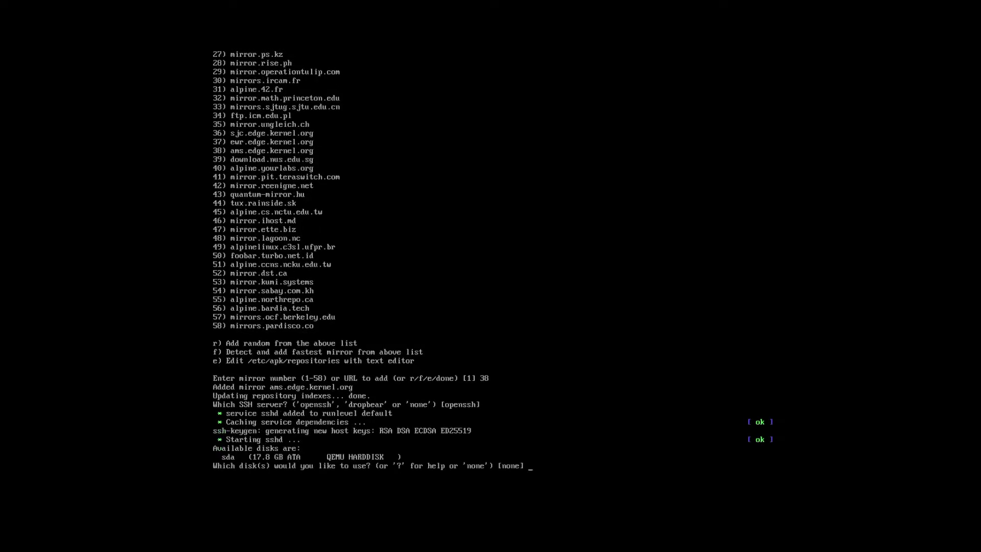
Install to disk sda in sys mode, confirming with y that sda may be erased
text(sda)
key(Return)
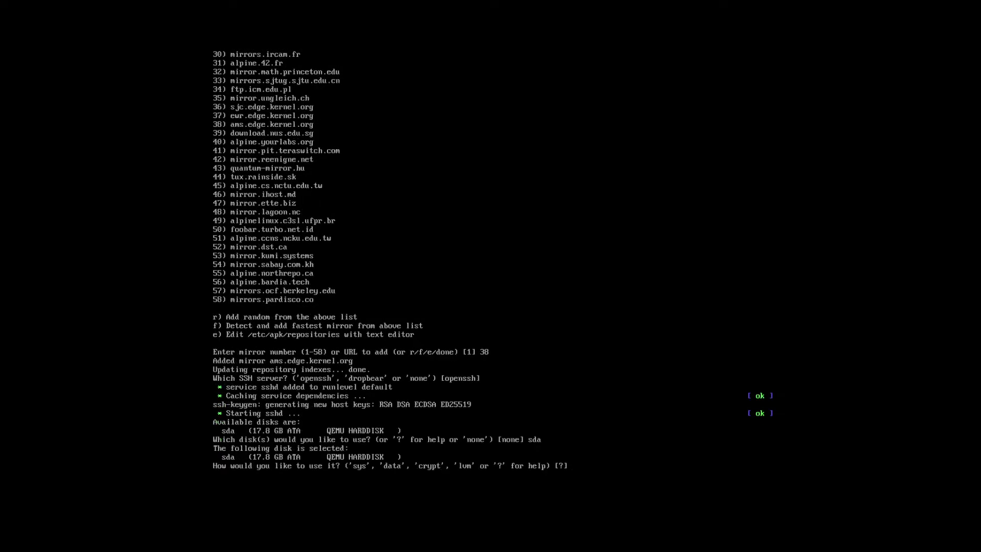
text(sys)
key(Return)
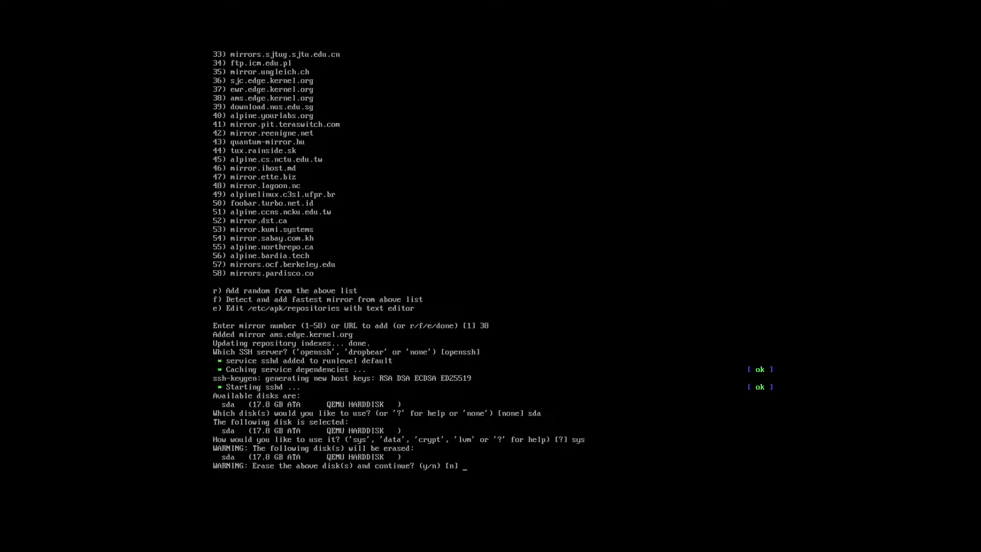
text(y)
key(Return)
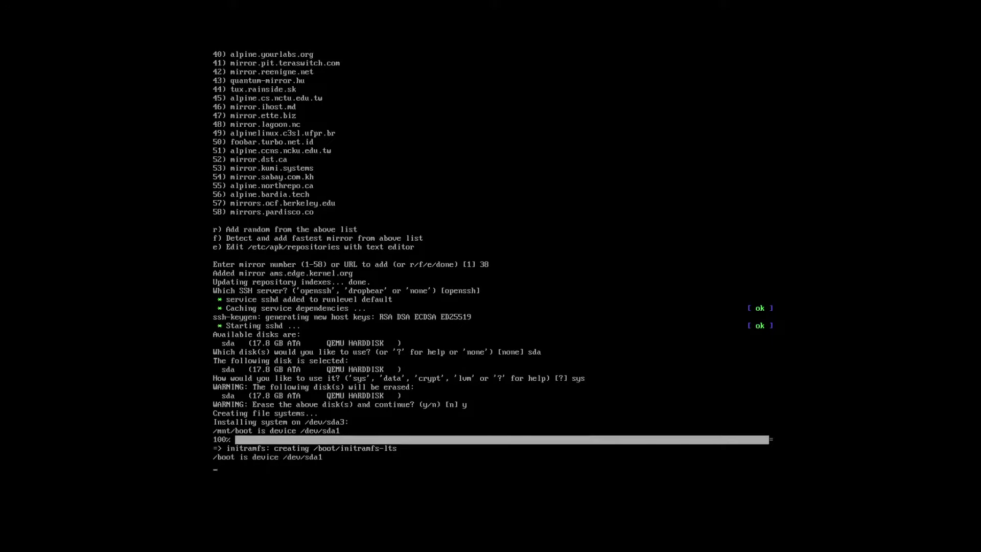
Reboot the machine, then log in as root with the root password at the 9to5linux-com prompt
text(rb)
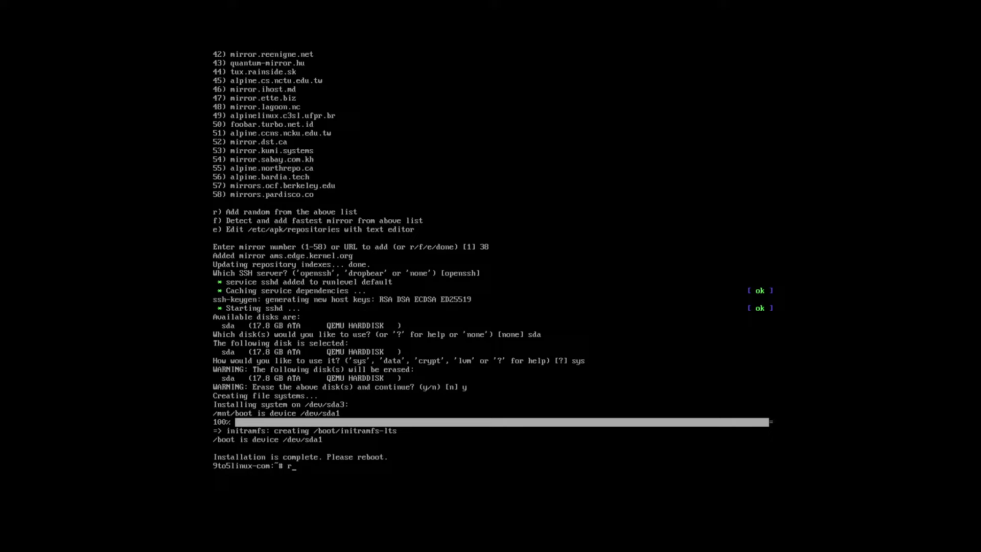
text(boot)
key(Return)
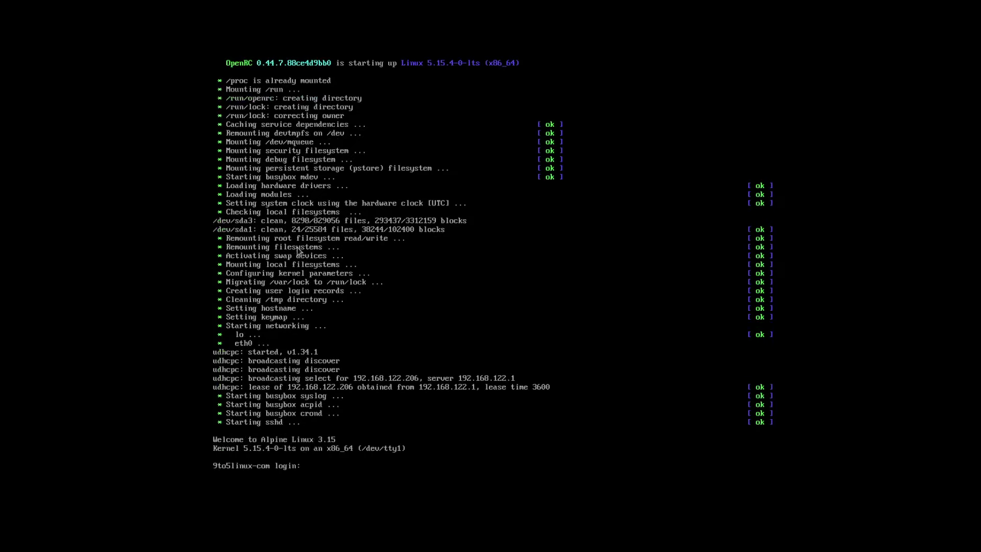
text(root)
key(Return)
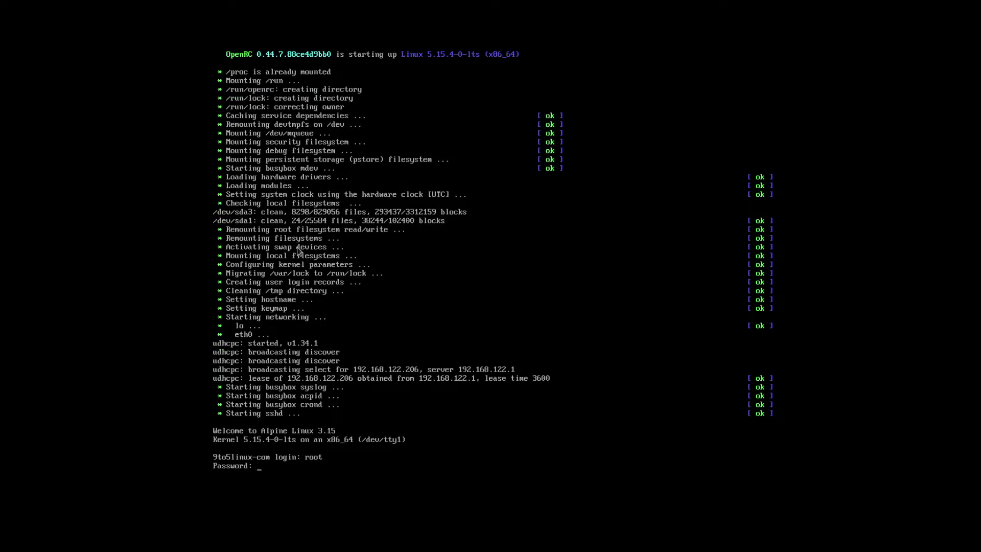
key(Return)
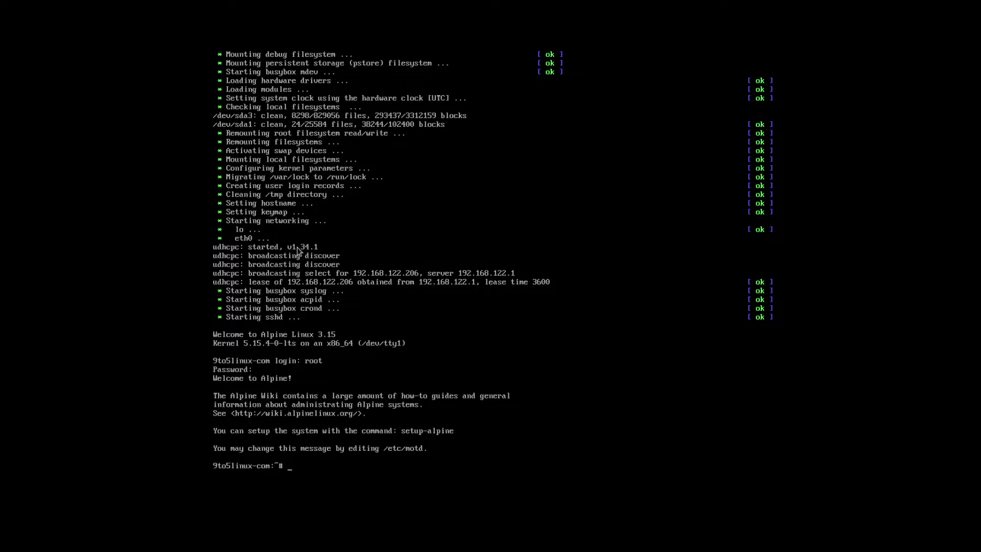
Run apk update, uname -a, and cat /etc/os-release to confirm Alpine 3.15.0 and kernel 5.15.4-0-lts
text(apk update)
key(Return)
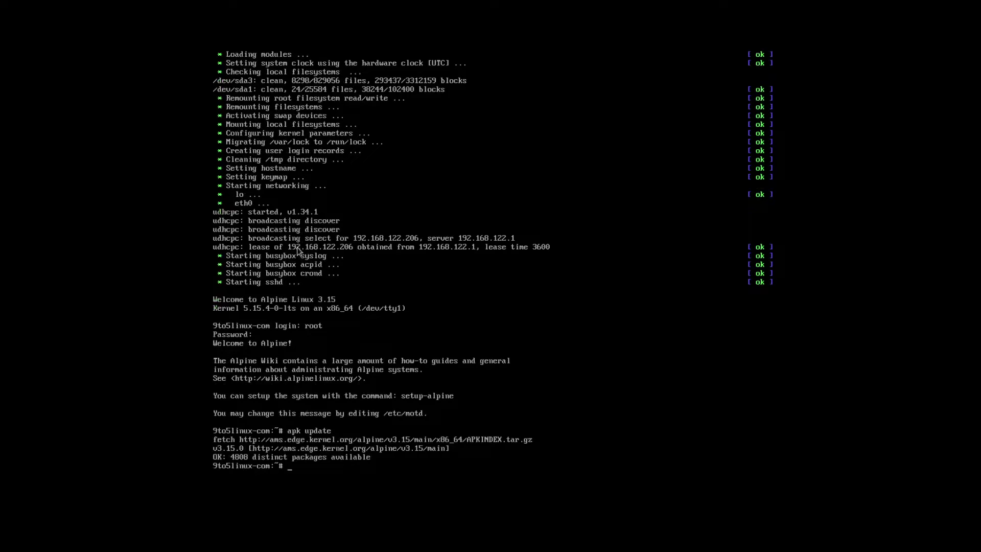
text(uname -a)
key(Return)
text(cat )
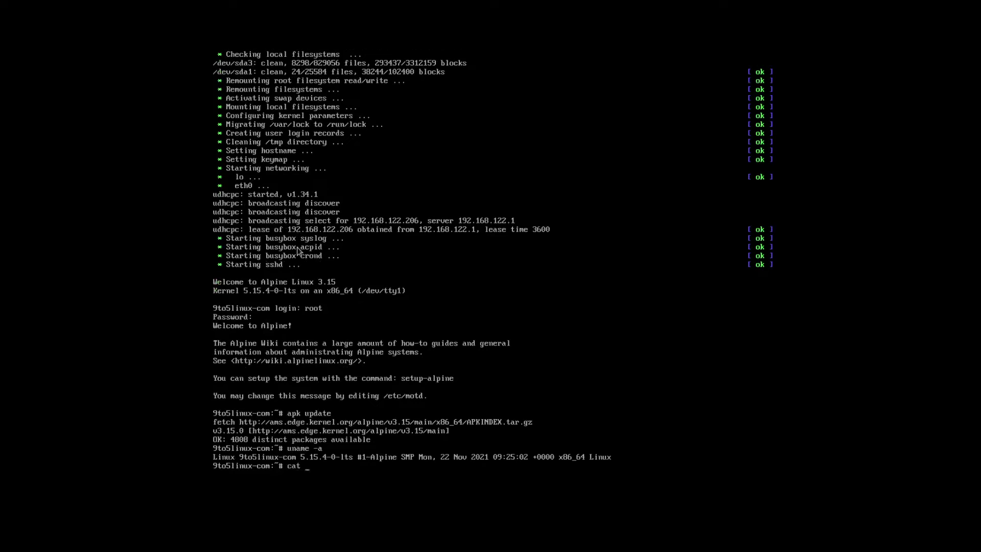
text(/etc/os-release)
key(Return)
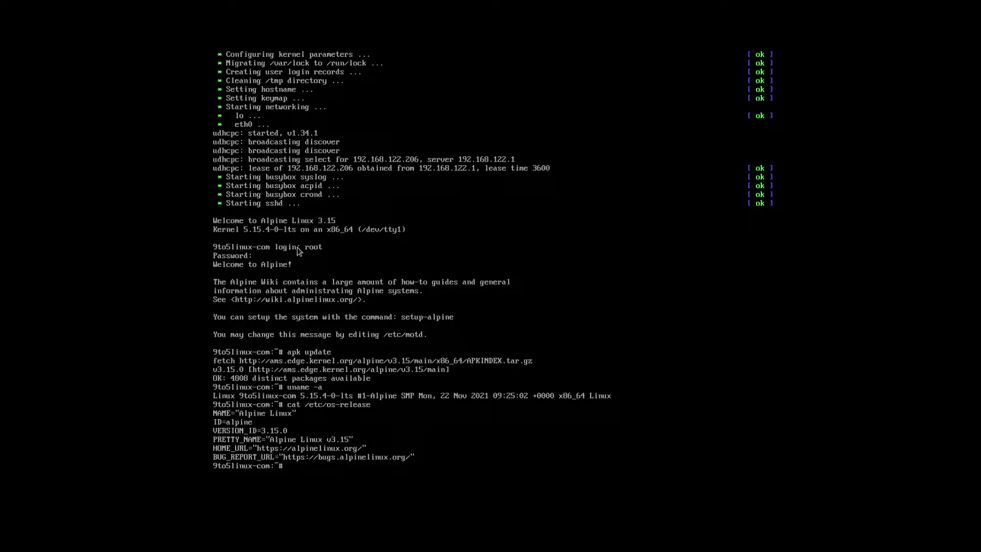